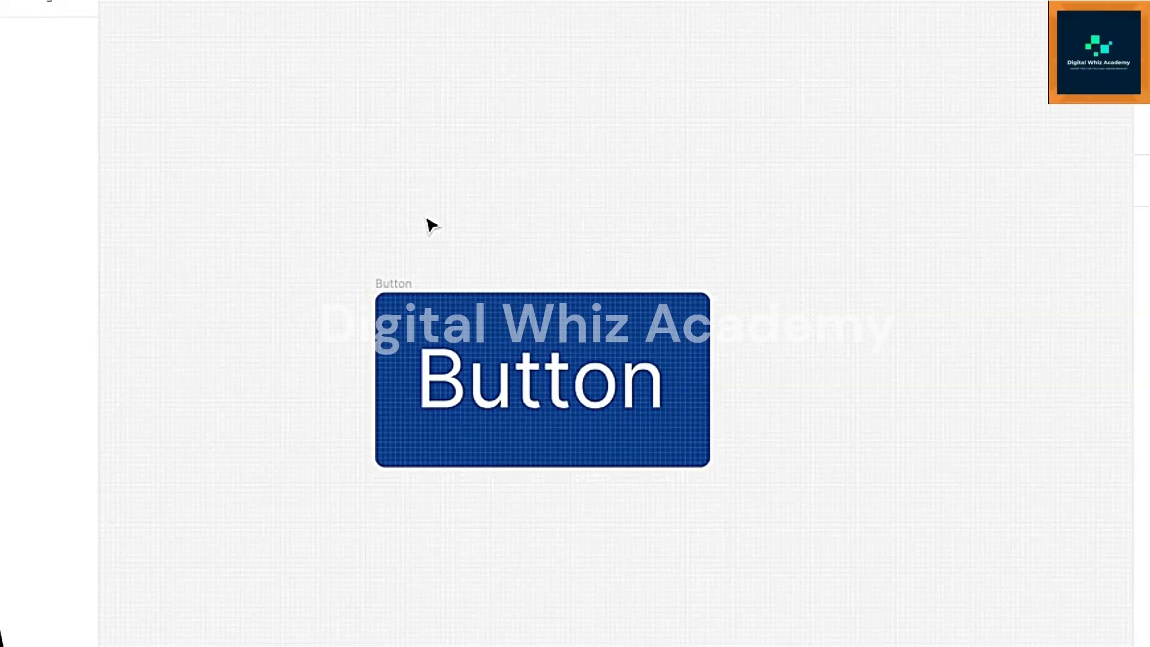
- Convert the blue Button frame into a reusable component
{"action": "left_click", "coordinate": [394, 283]}
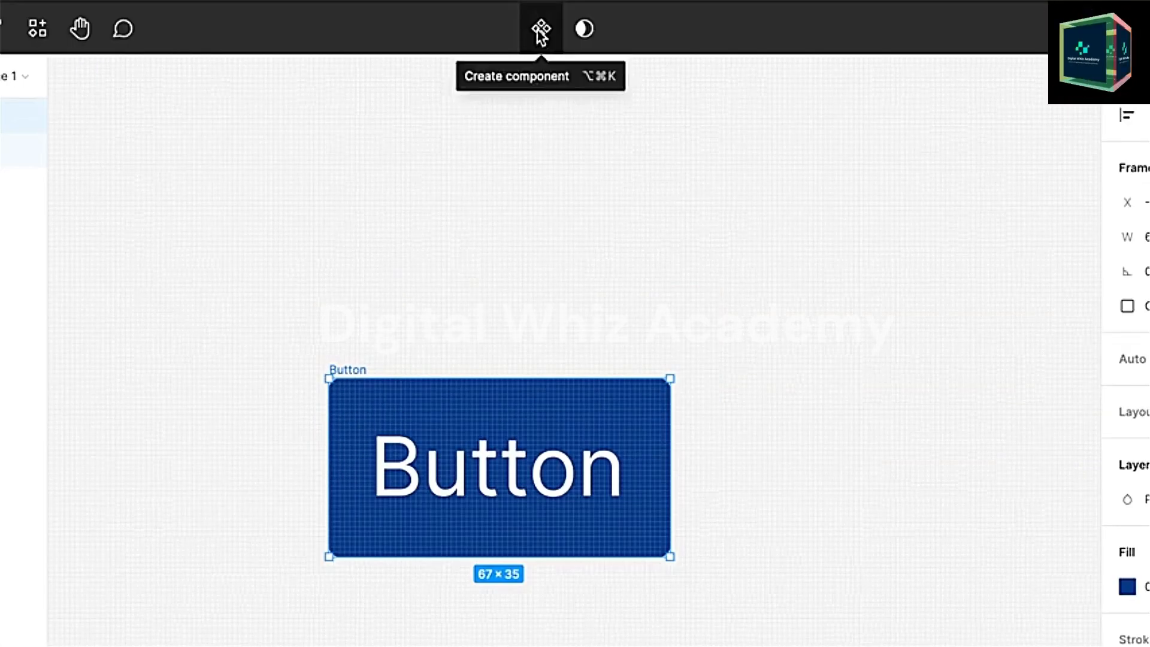
{"action": "left_click", "coordinate": [542, 34]}
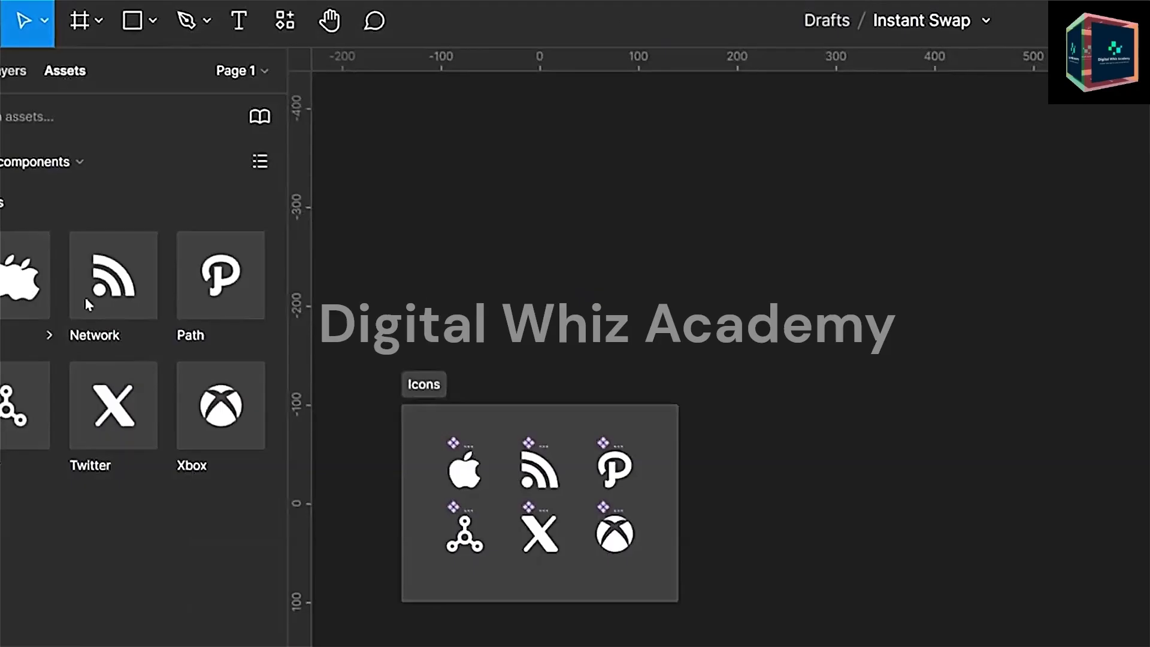
- Place an instance of the Apple icon component on the canvas beside the Icons section and select it
{"action": "left_click_drag", "start_coordinate": [24, 276], "coordinate": [818, 479]}
{"action": "left_click", "coordinate": [460, 449]}
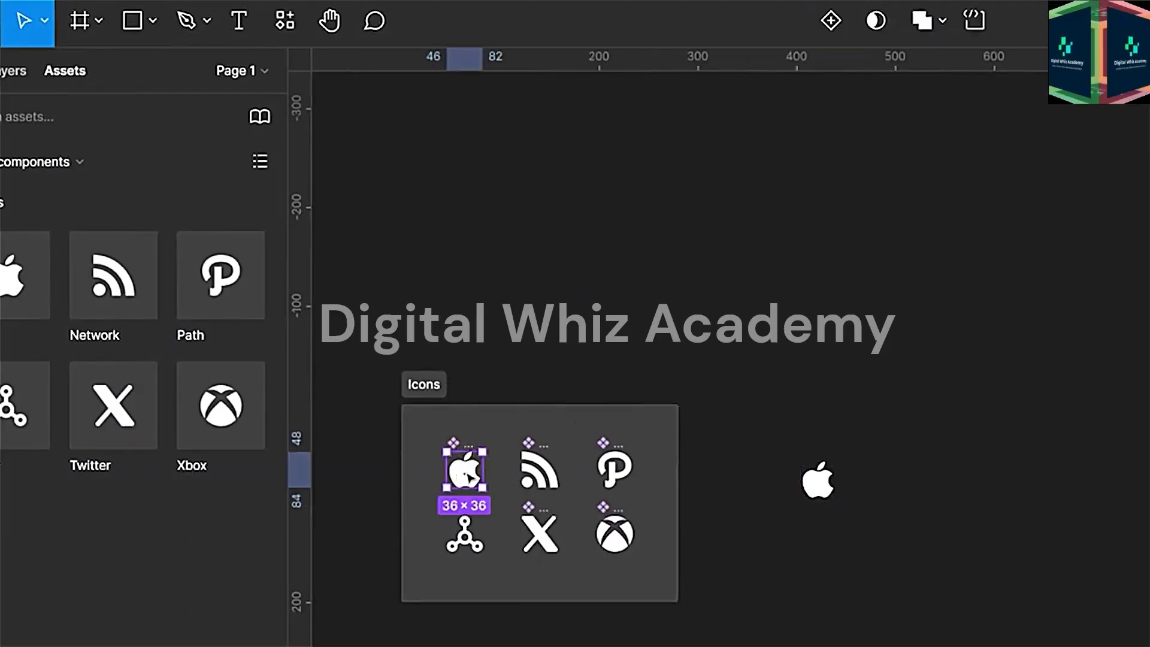
{"action": "left_click", "coordinate": [818, 480]}
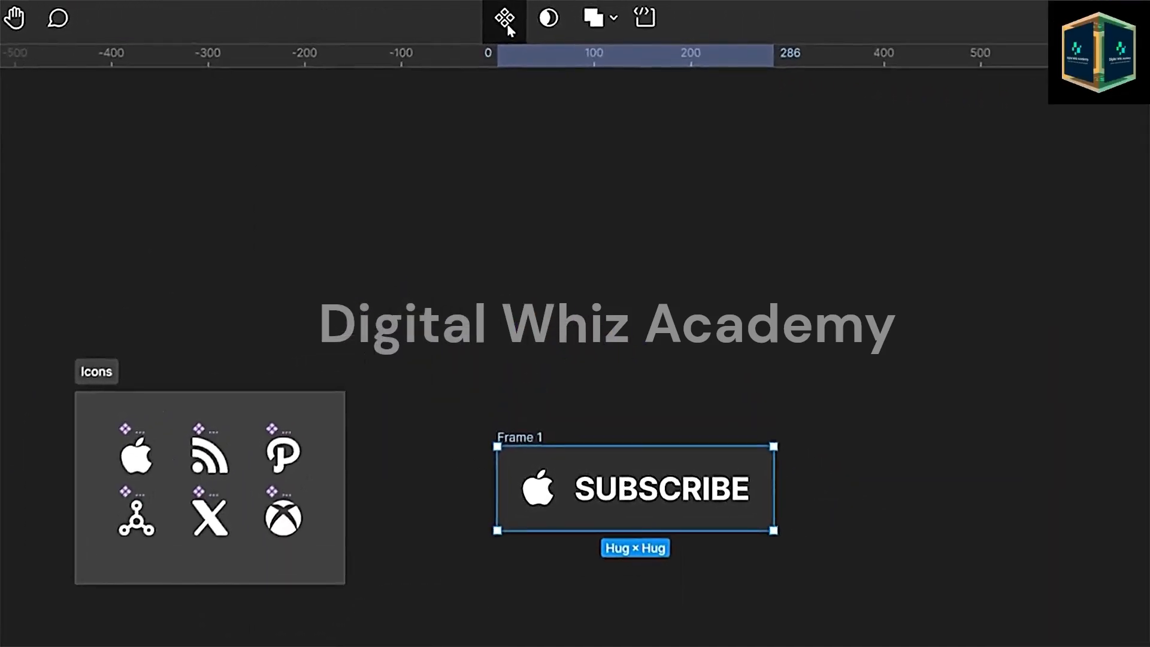
{"action": "left_click", "coordinate": [509, 15]}
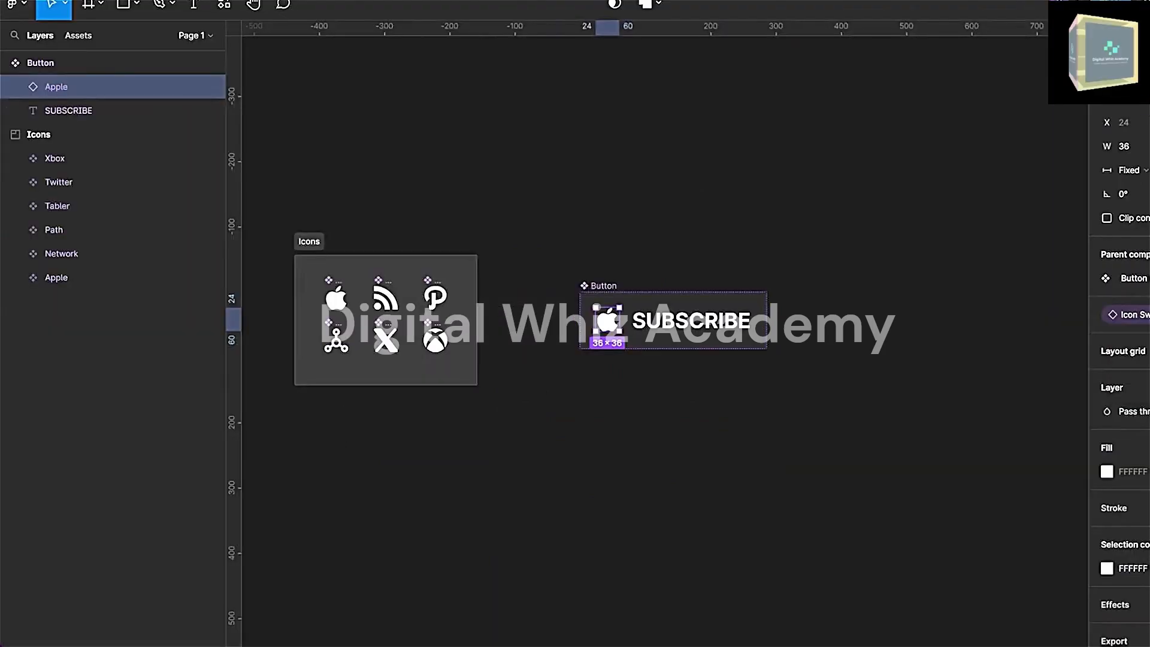
- Place an instance of the SUBSCRIBE Button component from the local components onto the canvas
{"action": "left_click", "coordinate": [627, 206]}
{"action": "left_click", "coordinate": [78, 35]}
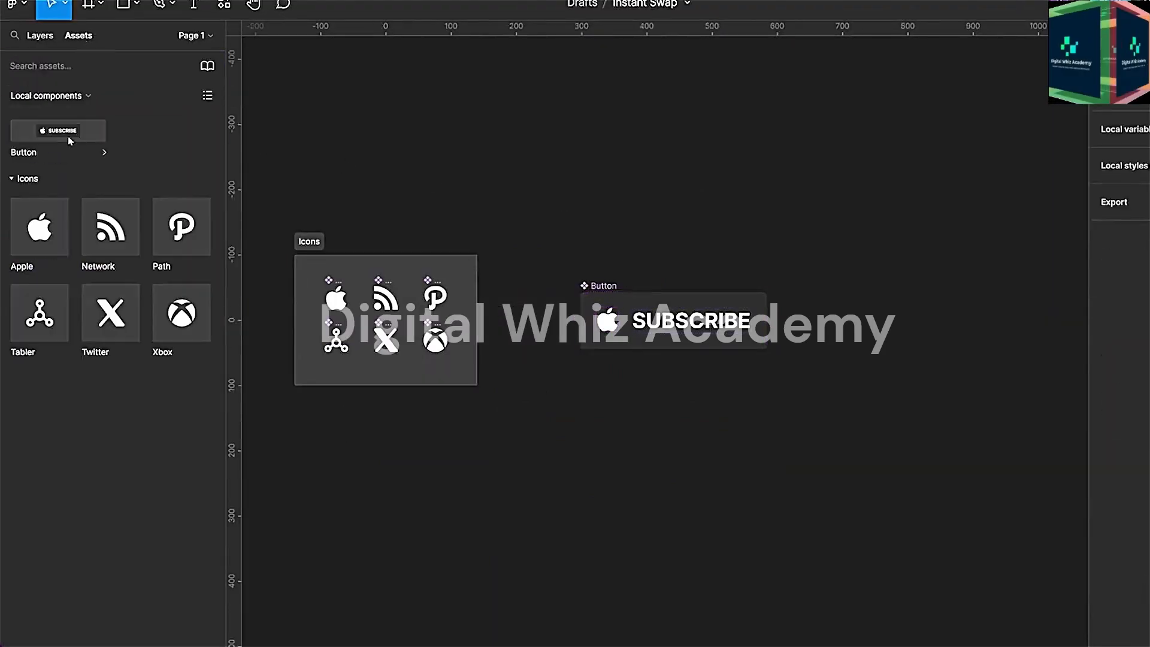
{"action": "left_click_drag", "start_coordinate": [57, 136], "coordinate": [677, 245]}
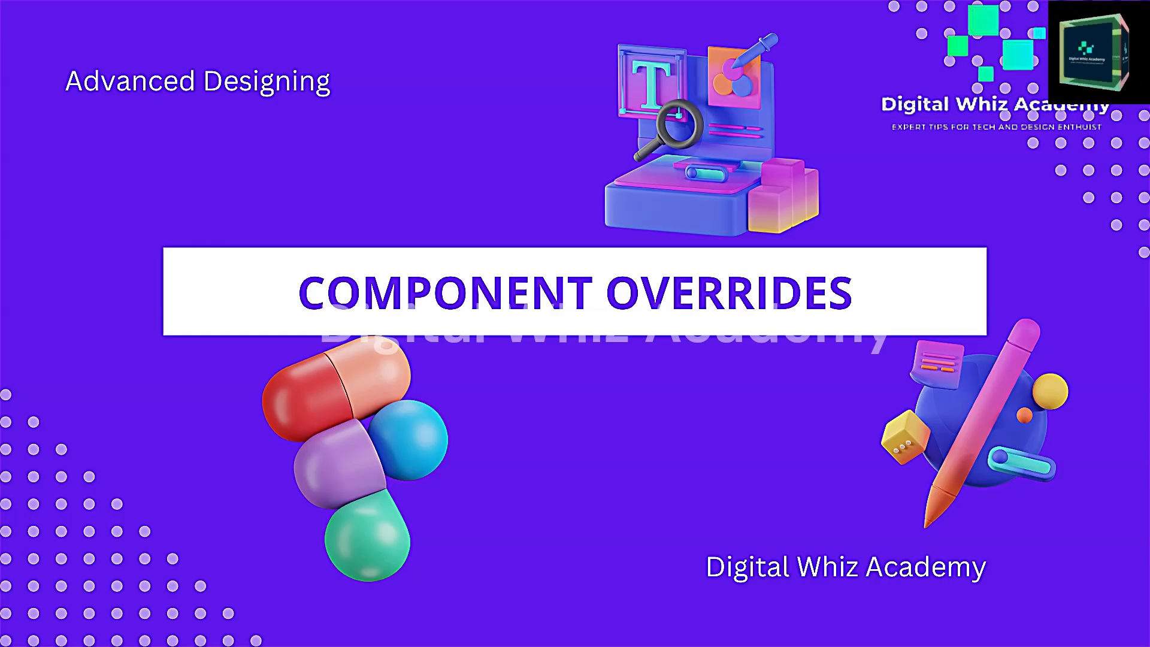
- Move the selected copy of the grey rectangle down to continue the vertical stack
{"action": "key", "text": "shift+Down"}
{"action": "key", "text": "shift+Down"}
{"action": "key", "text": "shift+Down"}
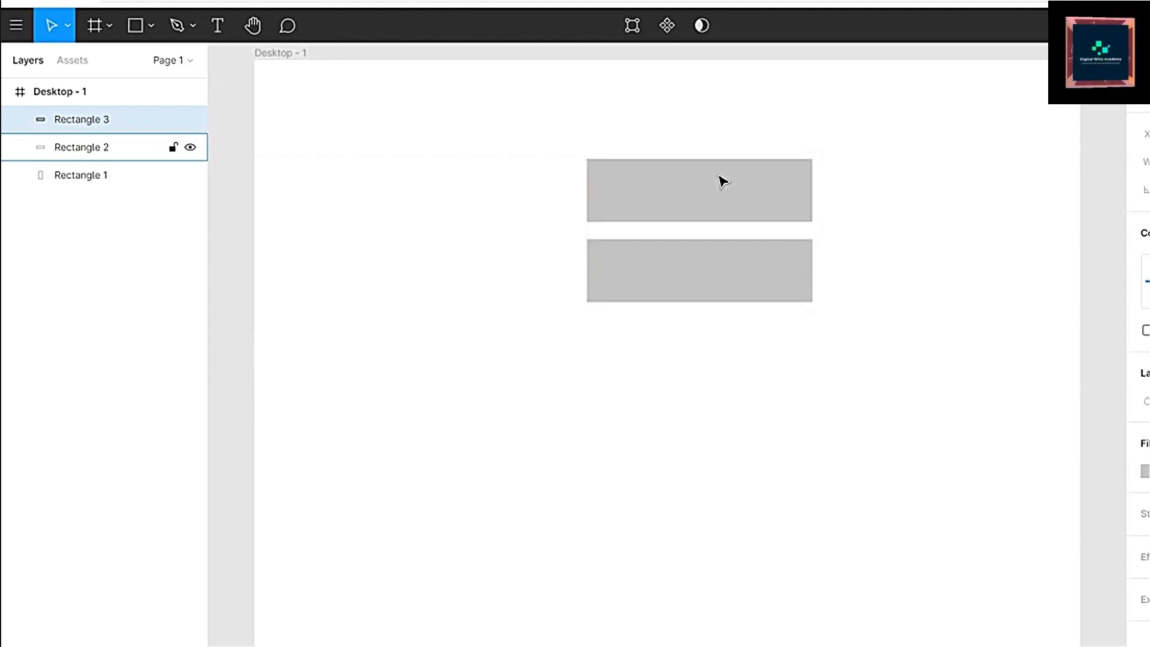
{"action": "left_click", "coordinate": [722, 181]}
{"action": "left_click_drag", "start_coordinate": [722, 181], "coordinate": [722, 342]}
- Delete the two grey rectangle copies, keeping only the original Rectangle 1
{"action": "left_click", "coordinate": [722, 264]}
{"action": "left_click", "coordinate": [710, 365]}
{"action": "key", "text": "Delete"}
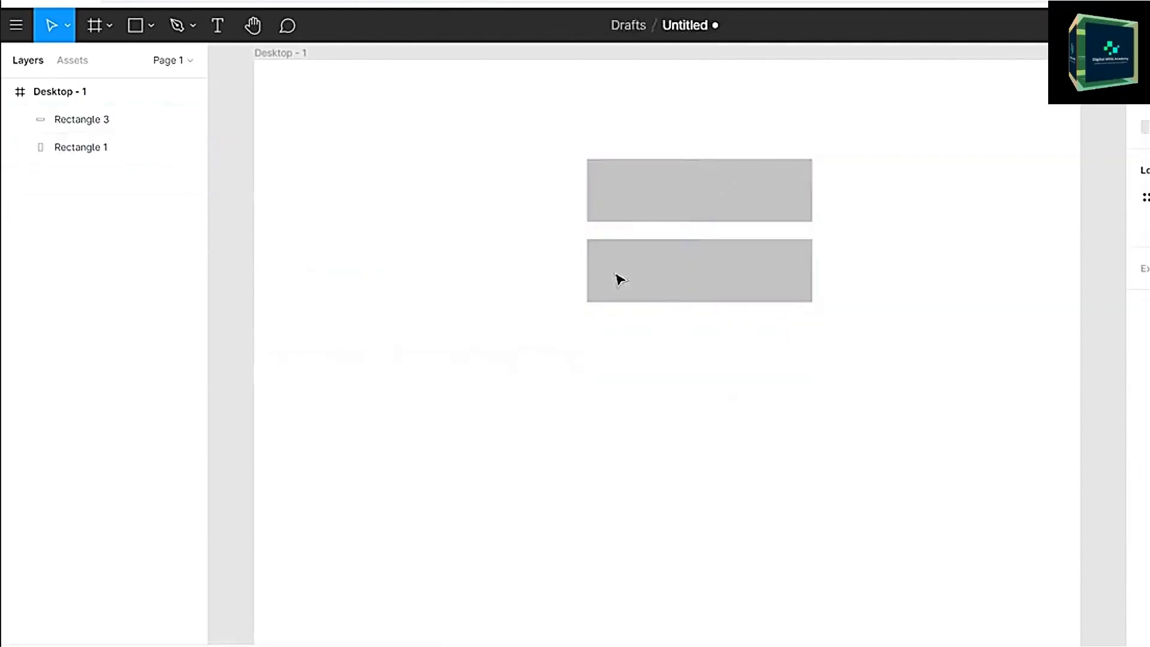
{"action": "left_click", "coordinate": [615, 273]}
{"action": "key", "text": "Delete"}
- Duplicate the remaining grey rectangle and shift the copy straight down in large nudges
{"action": "left_click", "coordinate": [639, 213]}
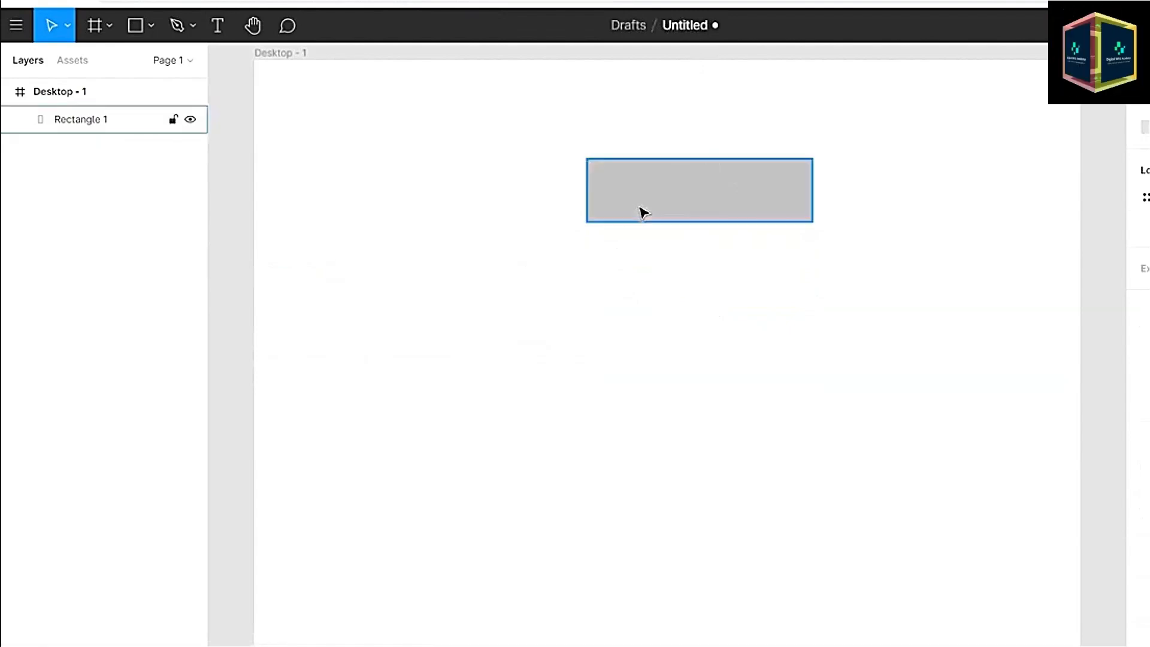
{"action": "key", "text": "ctrl+d"}
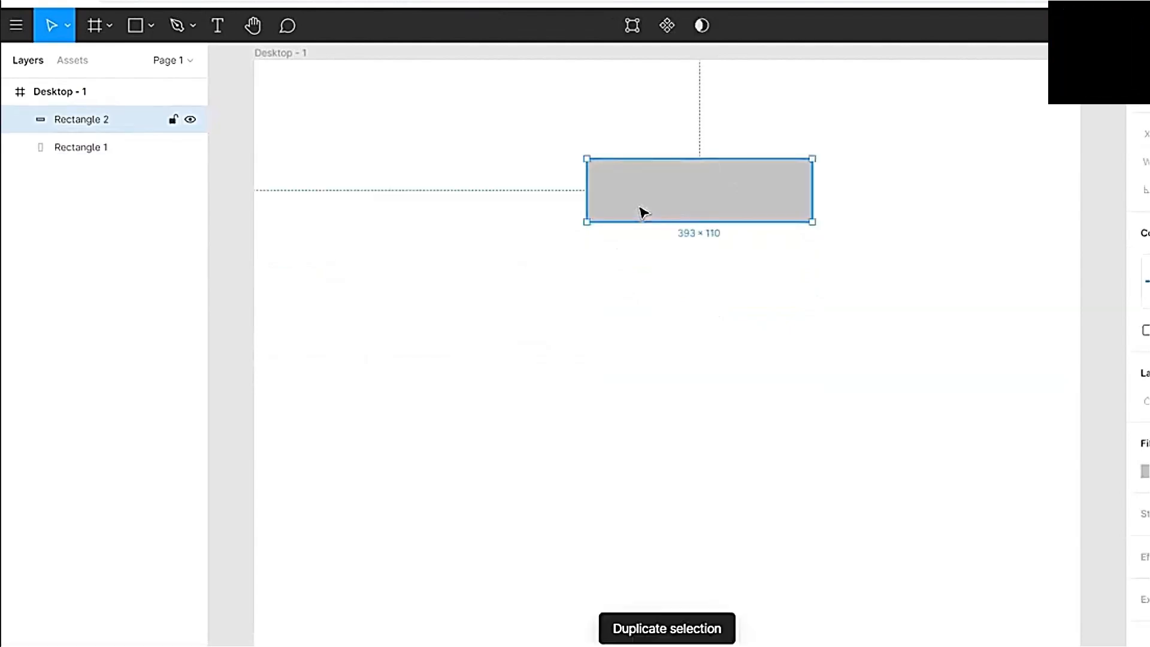
{"action": "key", "text": "shift+Down"}
{"action": "key", "text": "shift+Down"}
{"action": "key", "text": "shift+Down"}
{"action": "key", "text": "shift+Down"}
{"action": "key", "text": "shift+Down"}
{"action": "key", "text": "shift+Down"}
{"action": "key", "text": "shift+Down"}
{"action": "key", "text": "shift+Down"}
{"action": "key", "text": "shift+Down"}
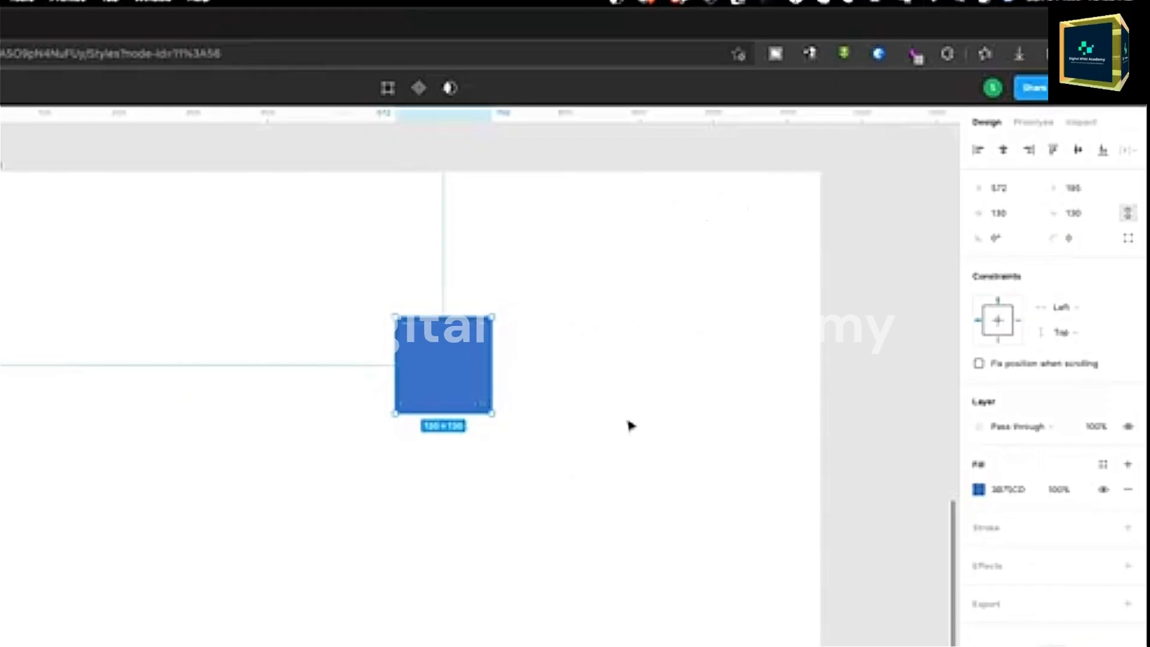
- Move the blue square further right and slightly lower within the frame
{"action": "left_click_drag", "start_coordinate": [465, 367], "coordinate": [575, 377]}
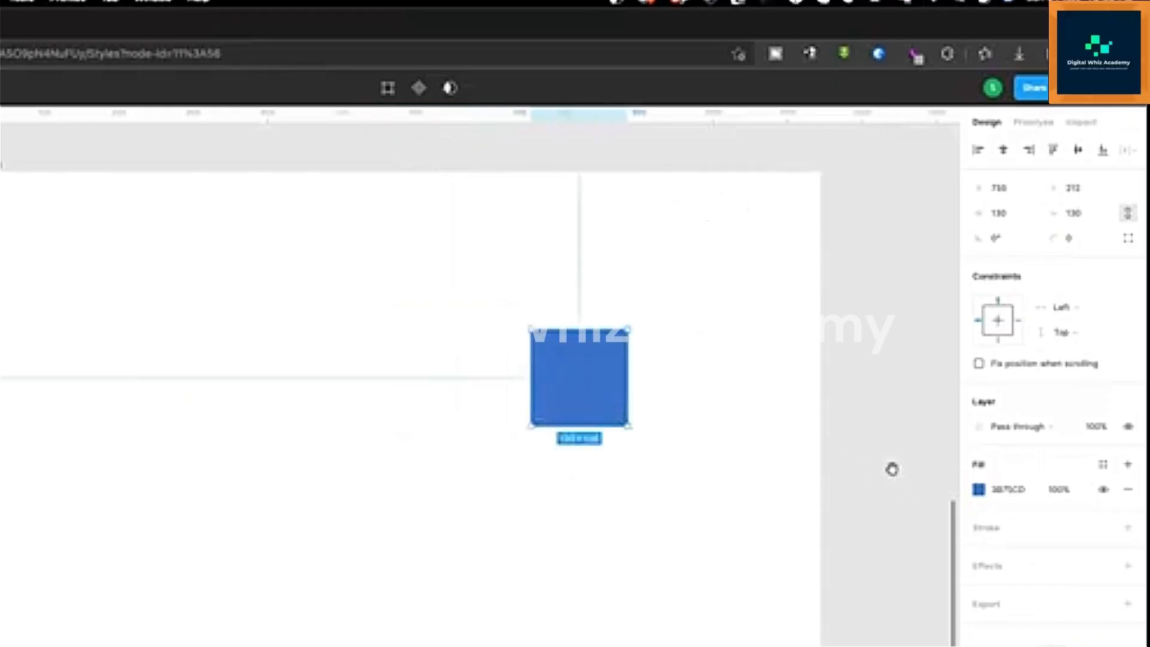
{"action": "left_click_drag", "start_coordinate": [894, 472], "coordinate": [891, 465]}
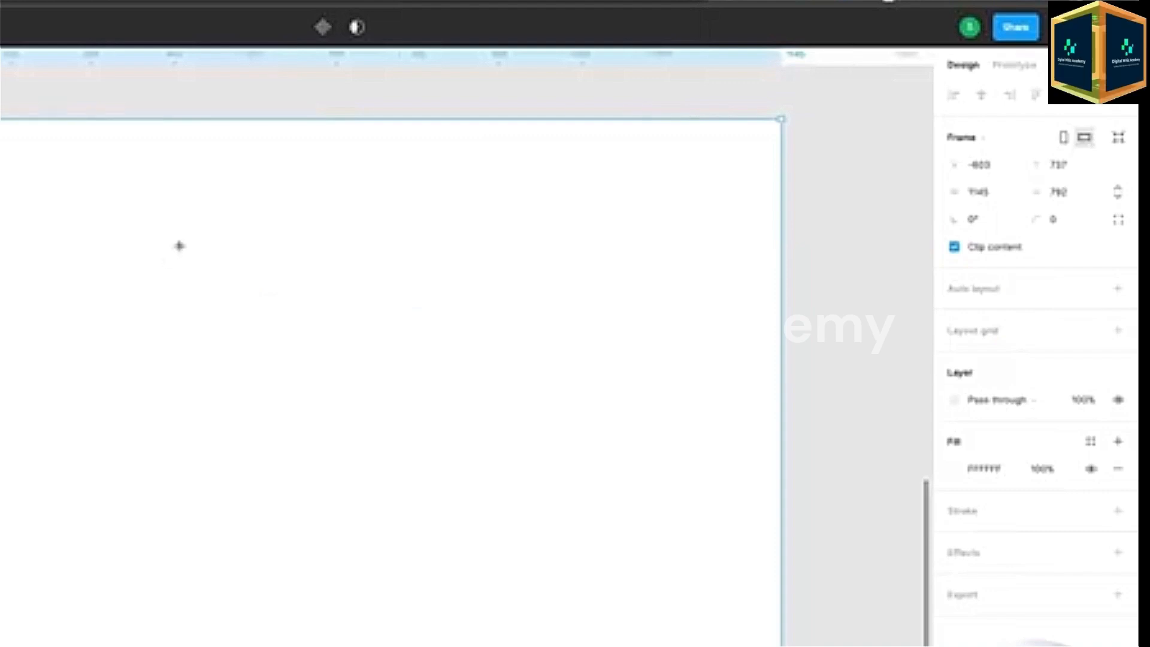
- Draw a 130 × 130 square in the frame and create a color style named Primary Blue from its blue fill
{"action": "left_click_drag", "start_coordinate": [177, 244], "coordinate": [280, 344]}
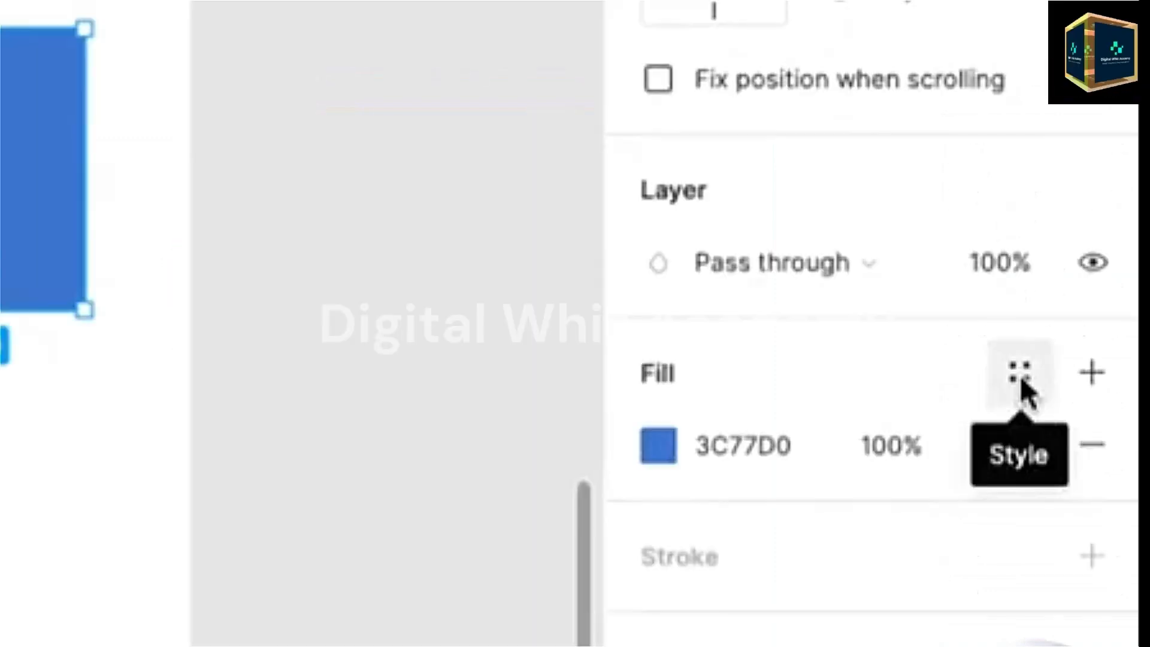
{"action": "left_click", "coordinate": [1020, 376]}
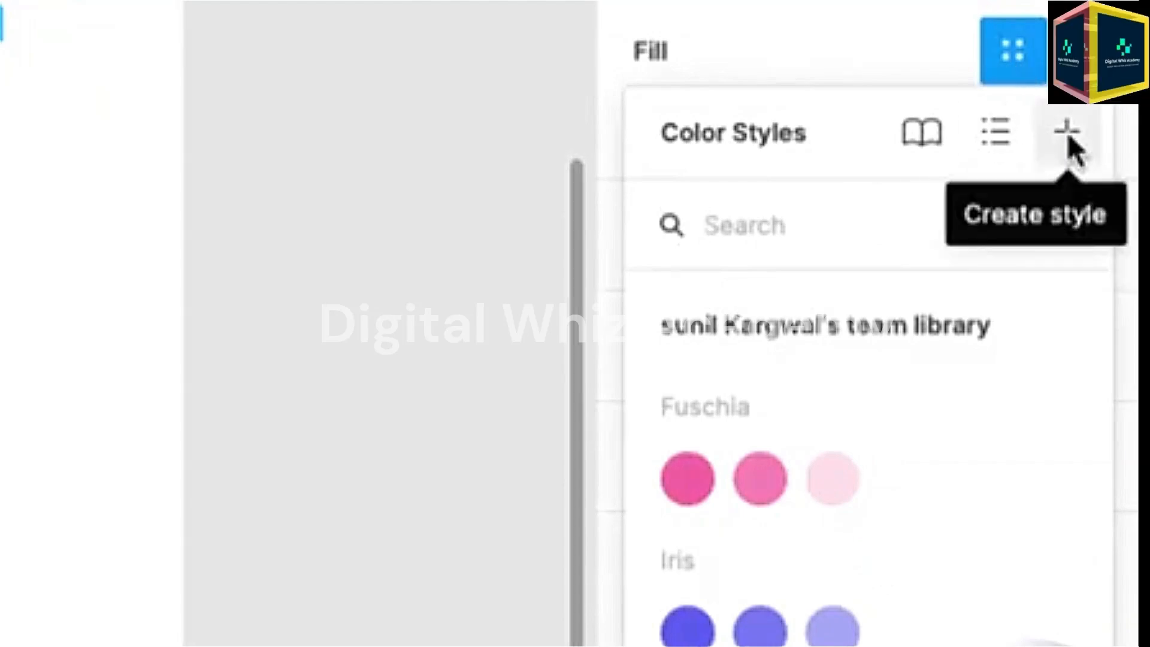
{"action": "left_click", "coordinate": [1069, 135]}
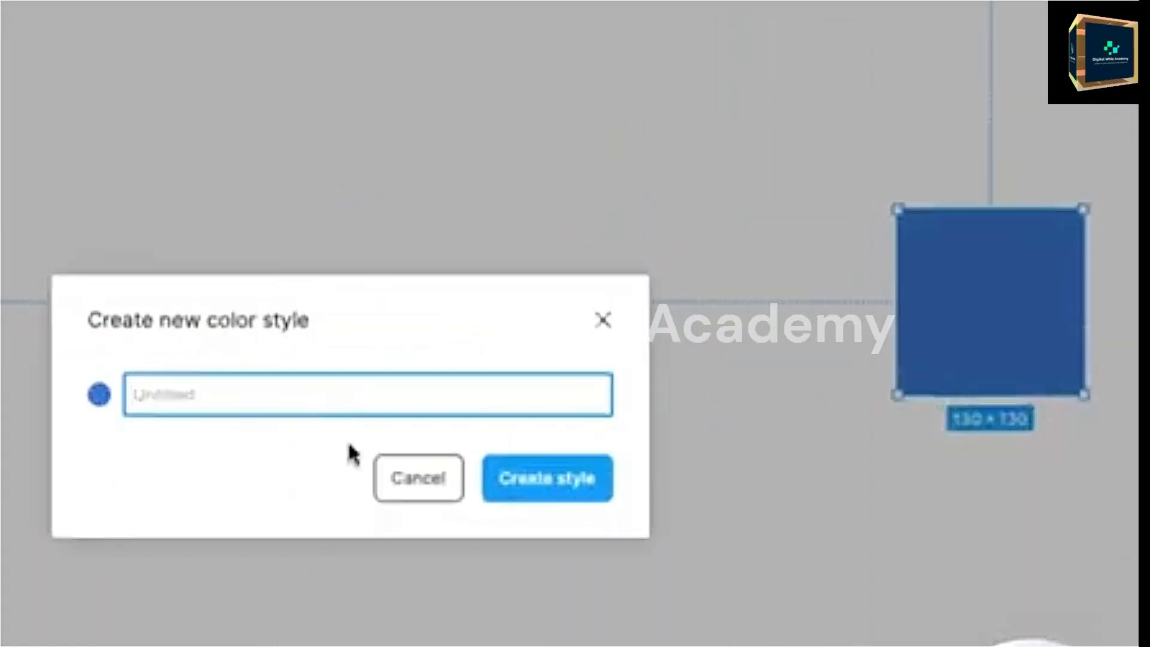
{"action": "left_click", "coordinate": [253, 412]}
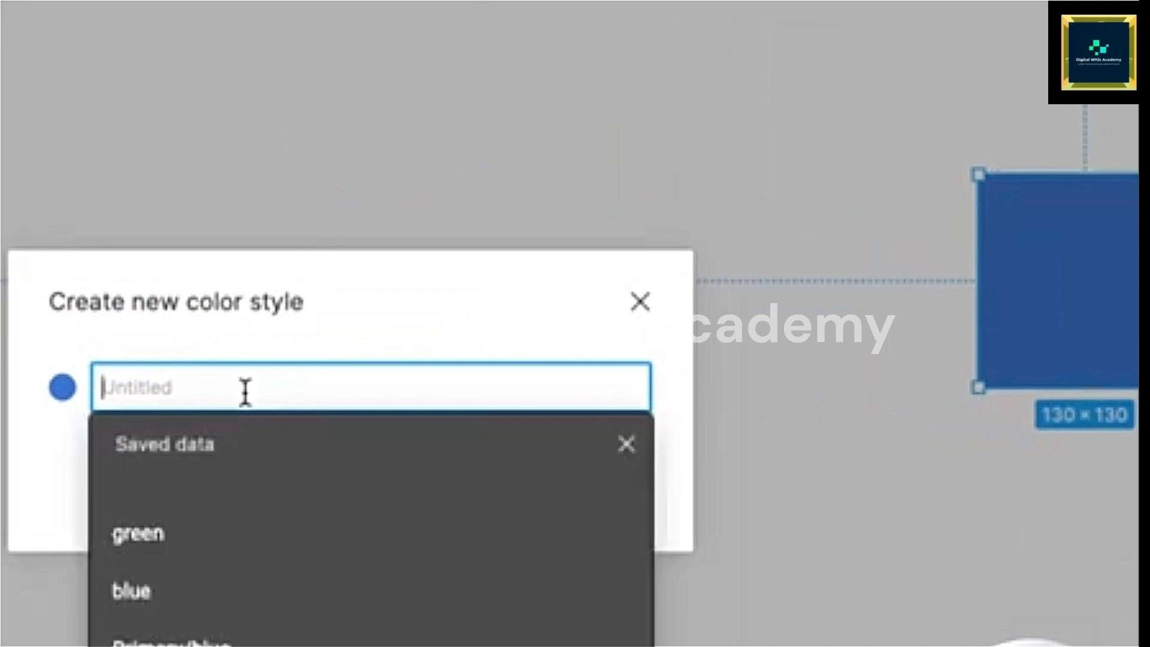
{"action": "type", "text": "Primary Blue"}
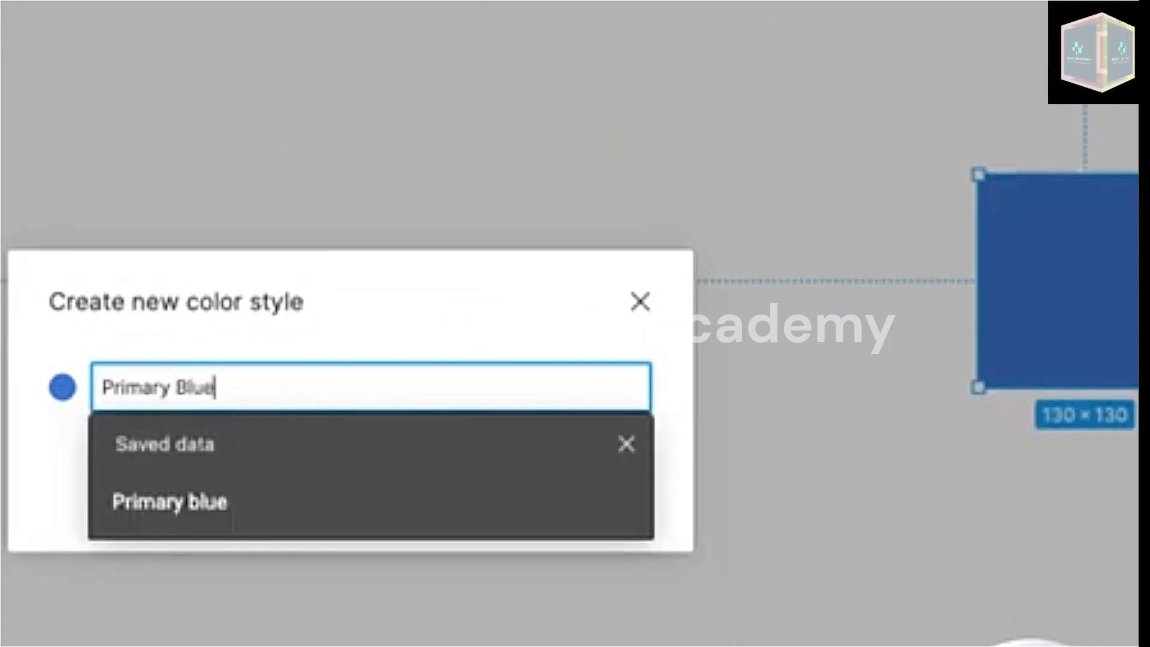
{"action": "left_click", "coordinate": [309, 338]}
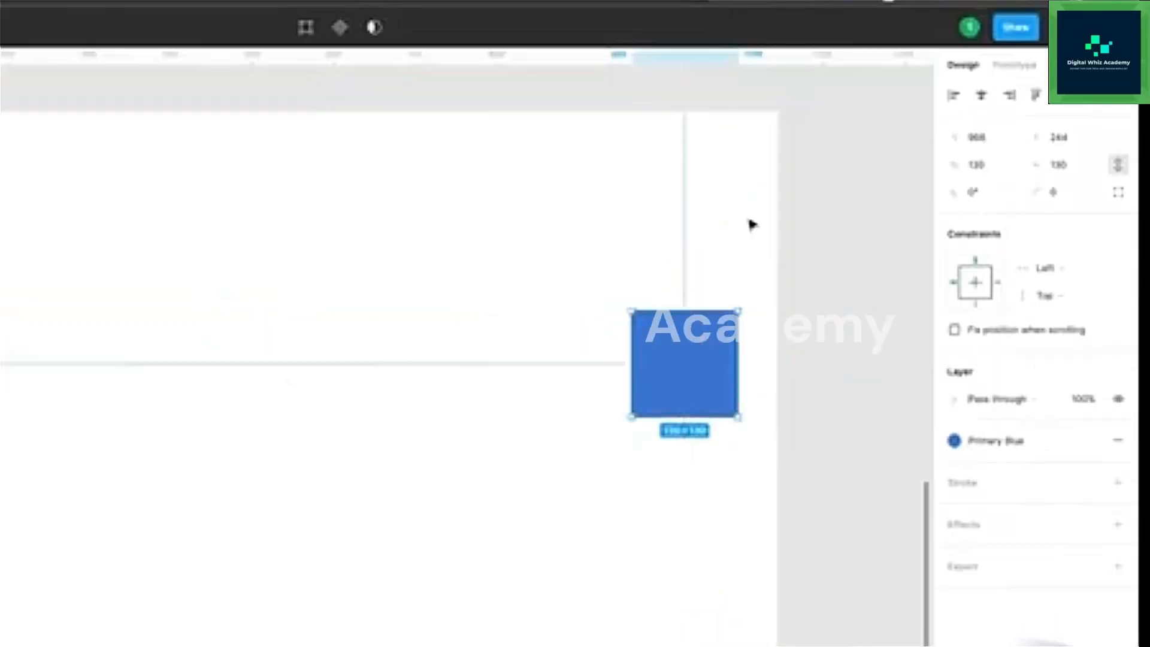
- Examine the Product Detail frames in the Checkout Flow file and inspect the Add to cart button
{"action": "left_click", "coordinate": [817, 393]}
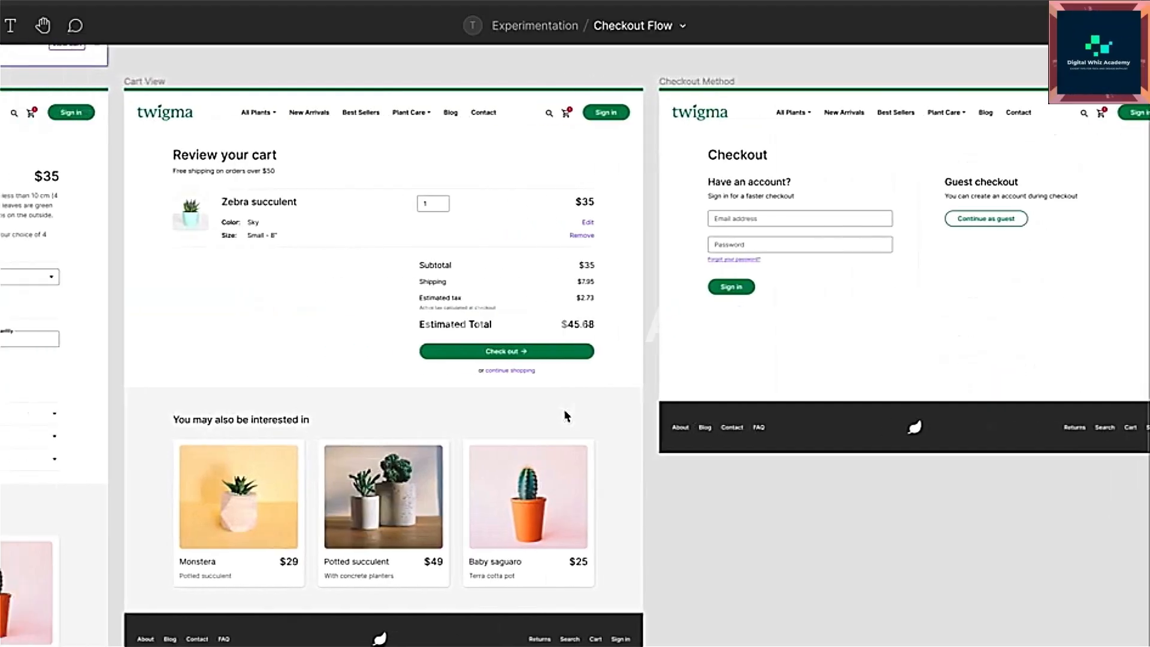
{"action": "scroll", "coordinate": [566, 411], "scroll_direction": "left", "scroll_amount": 15}
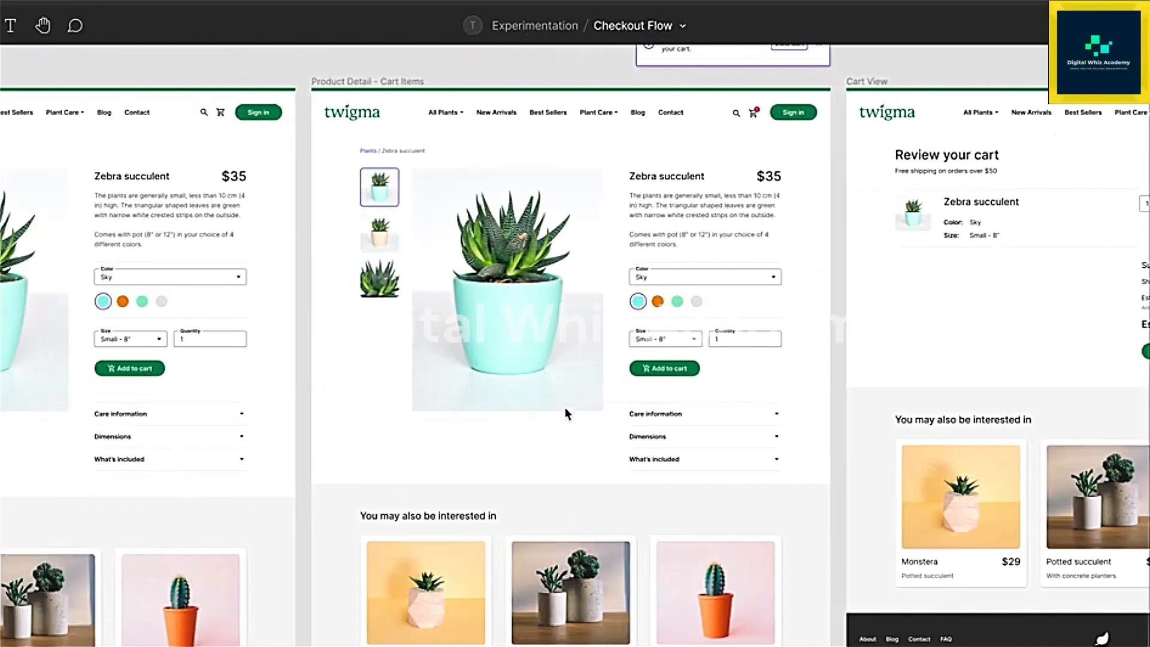
{"action": "scroll", "coordinate": [565, 409], "scroll_direction": "right", "scroll_amount": 1}
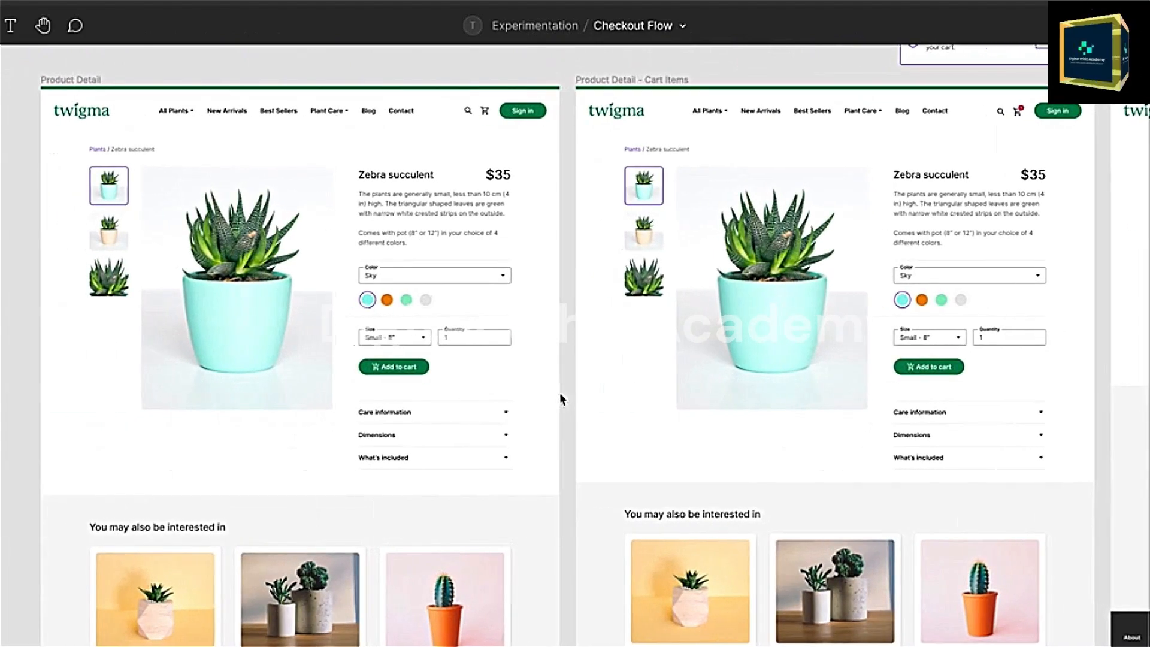
{"action": "left_click", "coordinate": [423, 368]}
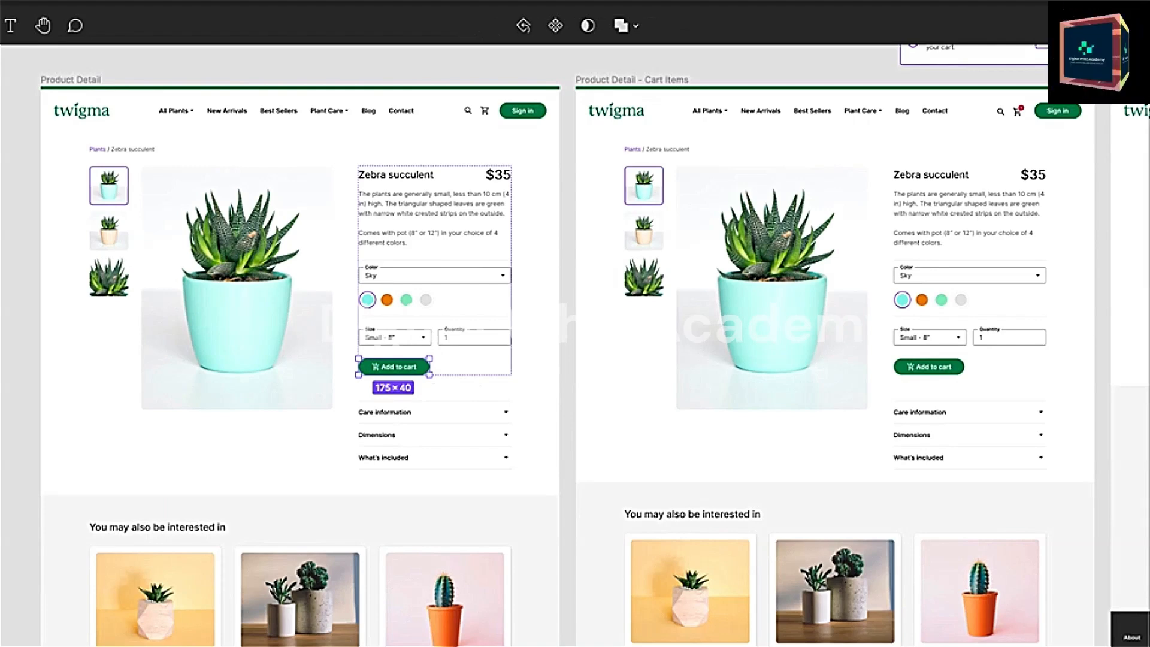
{"action": "key", "text": "Escape"}
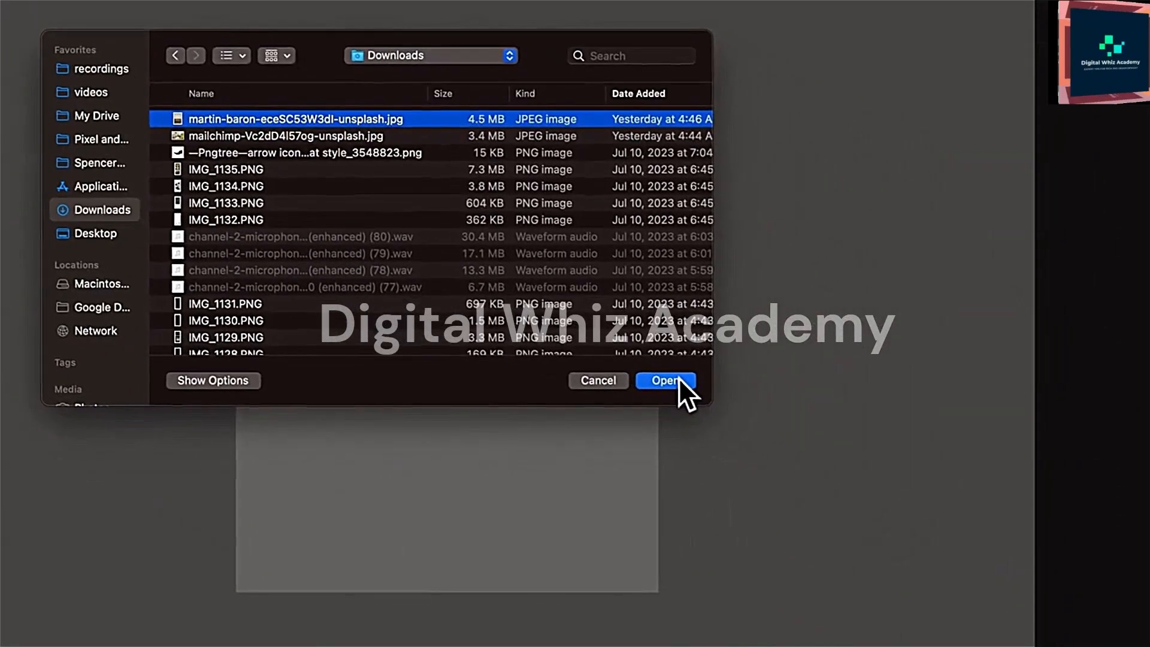
- Import martin-baron-eceSC53W3dI-unsplash.jpg beside Frame 1 at about 263 × 403 and resize it from a corner
{"action": "left_click", "coordinate": [678, 377]}
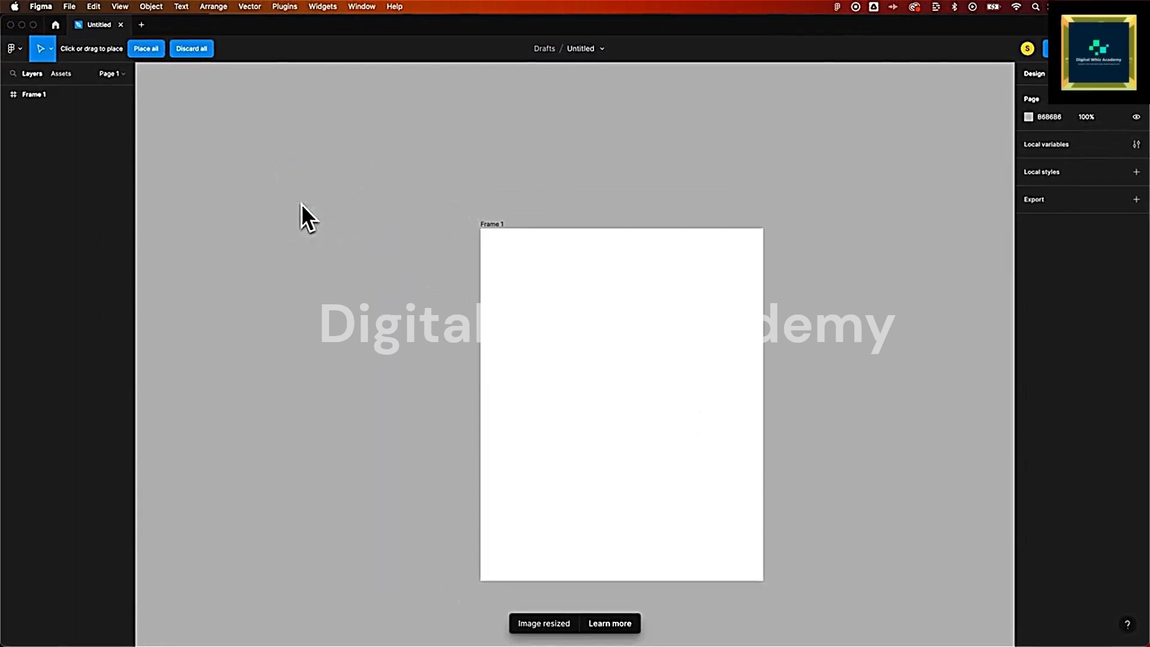
{"action": "left_click_drag", "start_coordinate": [254, 178], "coordinate": [442, 408]}
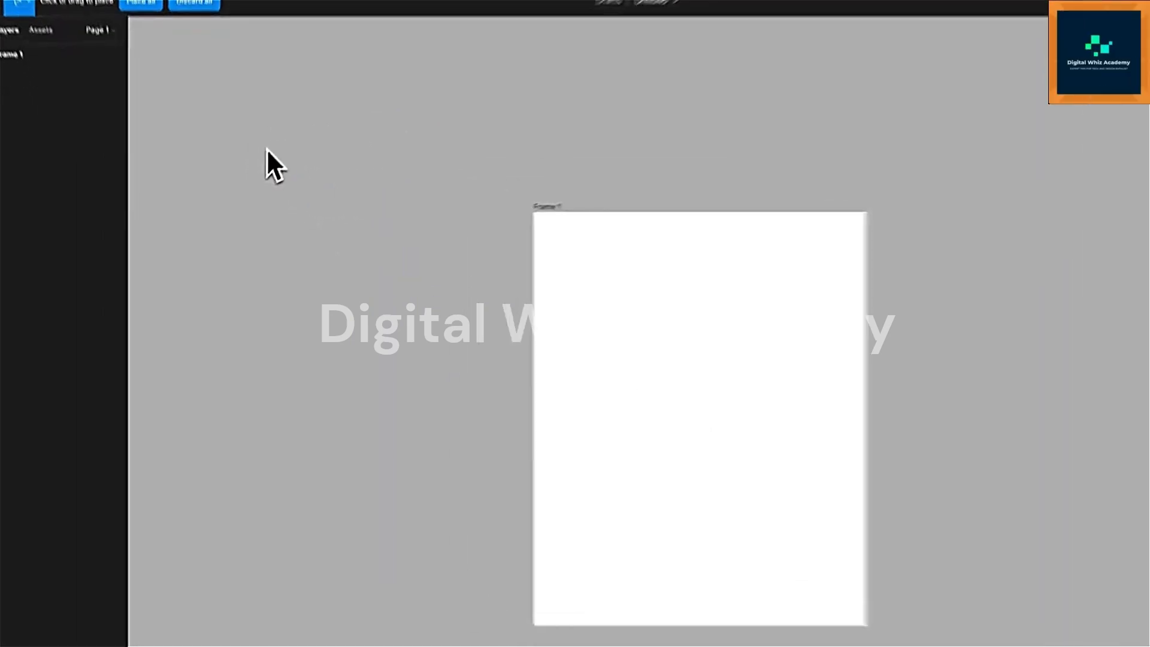
{"action": "left_click_drag", "start_coordinate": [575, 451], "coordinate": [493, 458]}
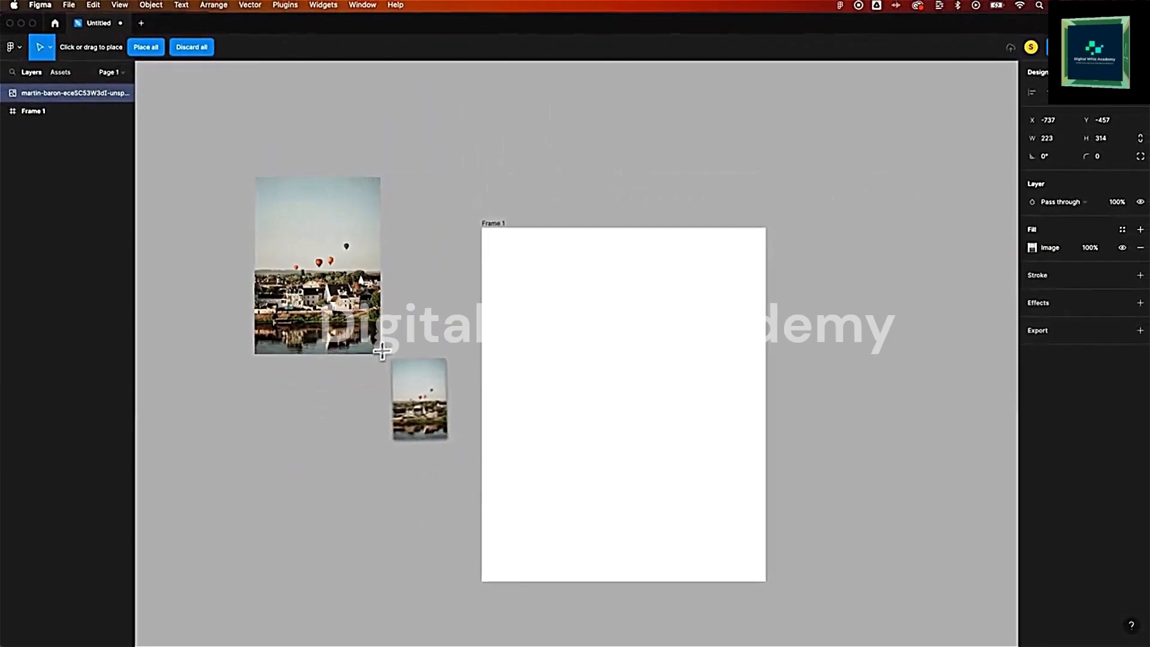
{"action": "left_click_drag", "start_coordinate": [386, 357], "coordinate": [403, 407]}
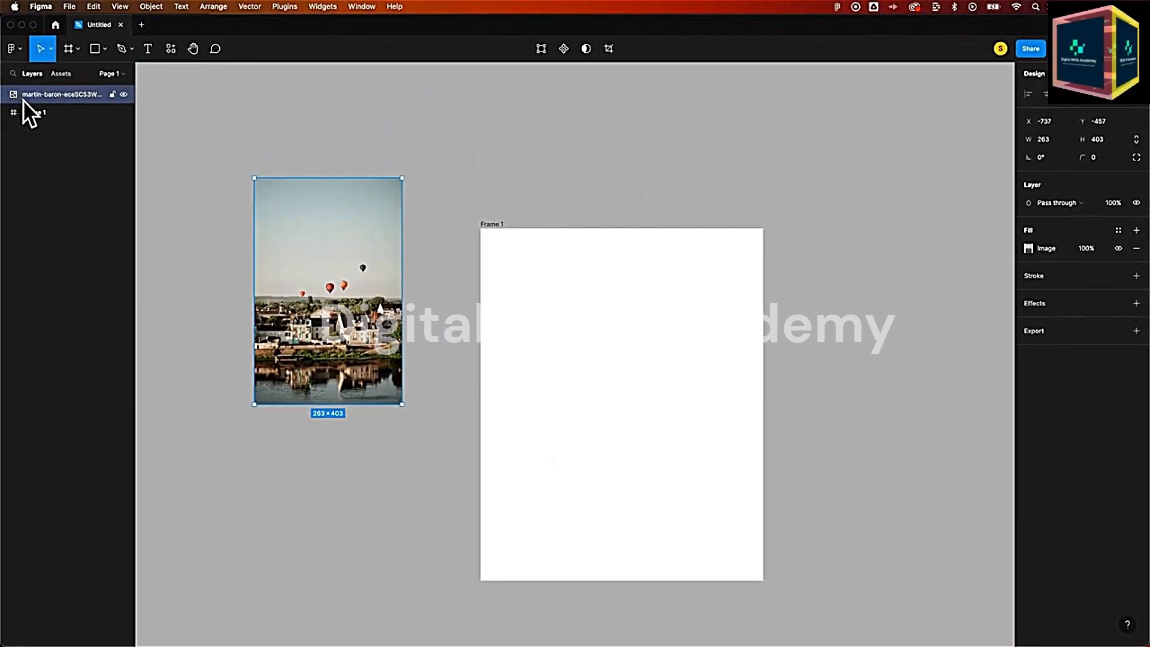
{"action": "left_click_drag", "start_coordinate": [401, 404], "coordinate": [429, 416]}
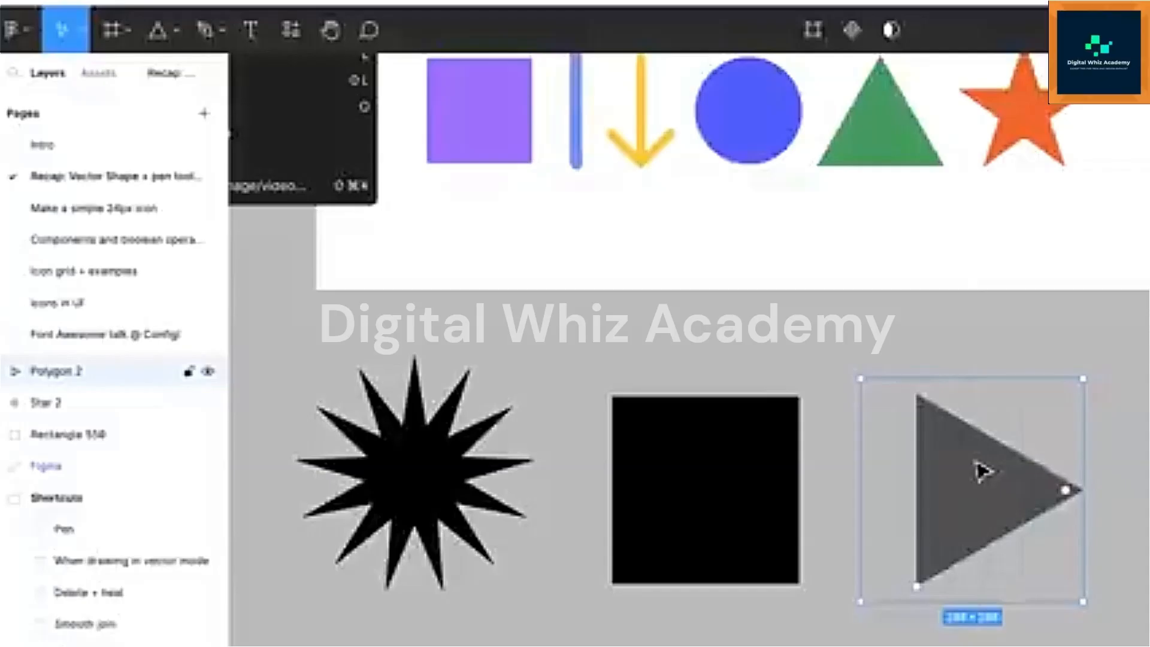
- Reshape the triangular polygon beside the black square using its on-canvas handles
{"action": "left_click_drag", "start_coordinate": [1069, 495], "coordinate": [1143, 462]}
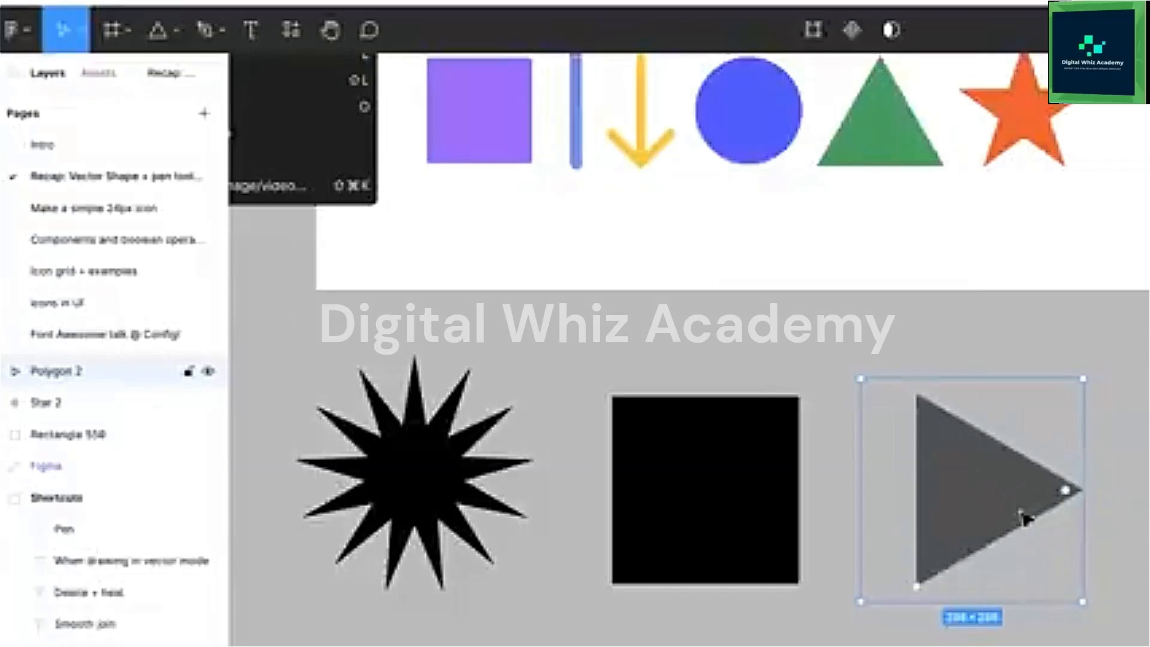
{"action": "left_click_drag", "start_coordinate": [922, 591], "coordinate": [997, 585]}
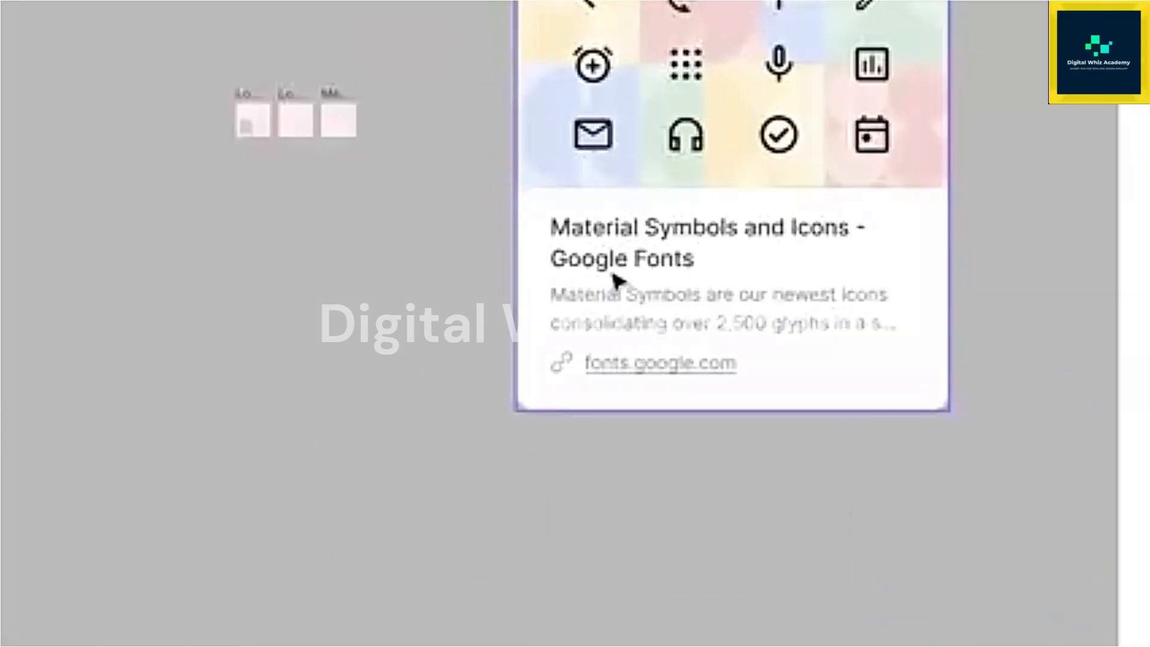
- Open the Material Symbols and Icons page on Google Fonts and set the icons to weight 700 and optical size 48
{"action": "left_click", "coordinate": [658, 170]}
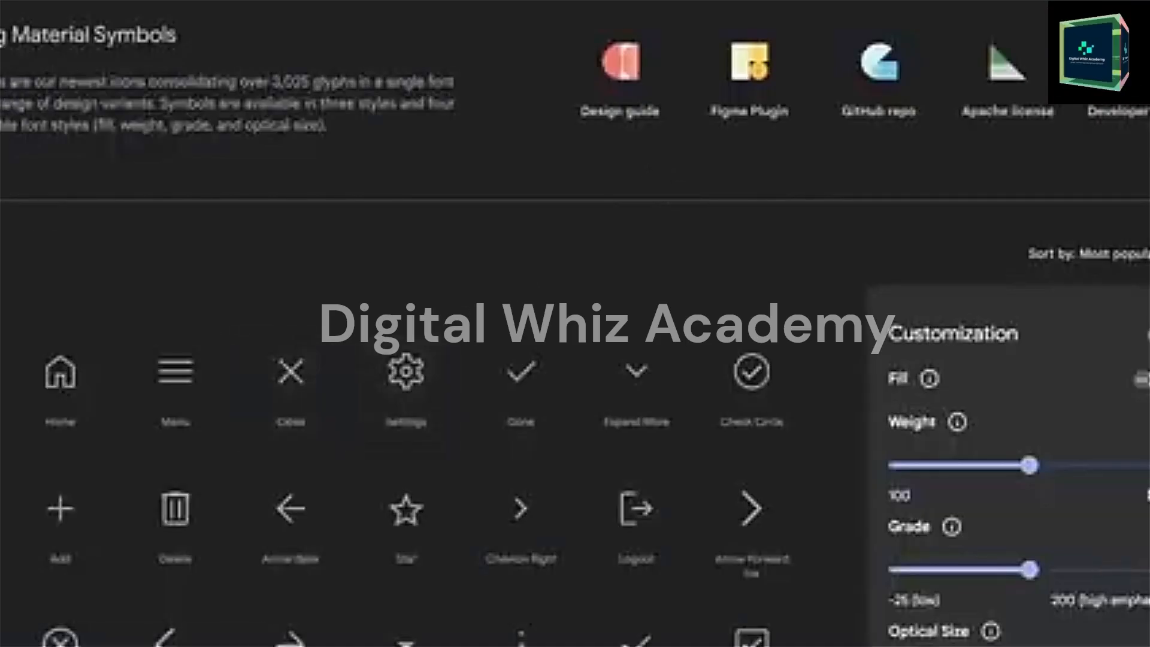
{"action": "scroll", "coordinate": [297, 168], "scroll_direction": "down", "scroll_amount": 3}
{"action": "left_click_drag", "start_coordinate": [1030, 297], "coordinate": [1141, 299]}
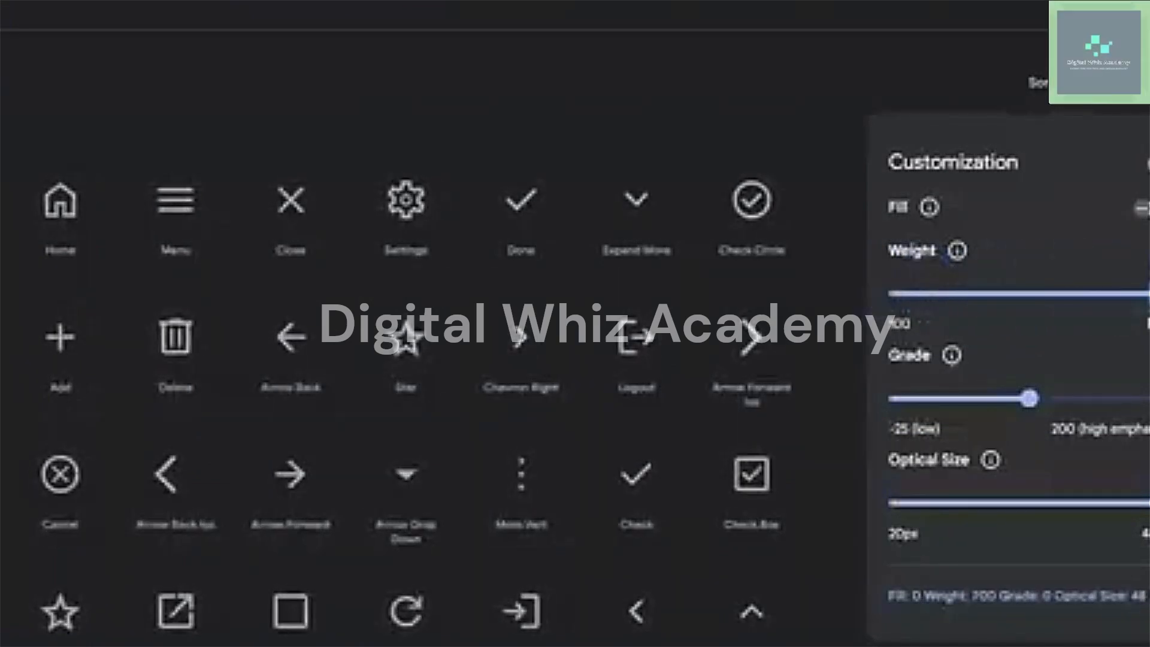
{"action": "scroll", "coordinate": [180, 157], "scroll_direction": "down", "scroll_amount": 1}
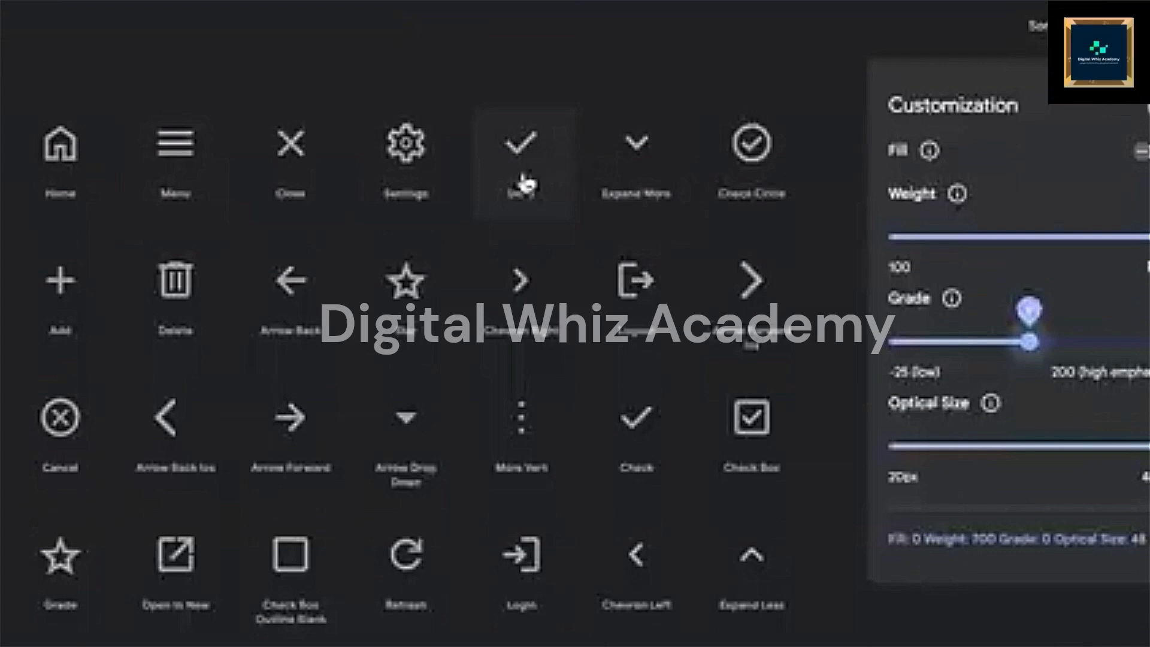
- Switch the Material Symbols to the filled style and pick the Home icon
{"action": "left_click", "coordinate": [1141, 153]}
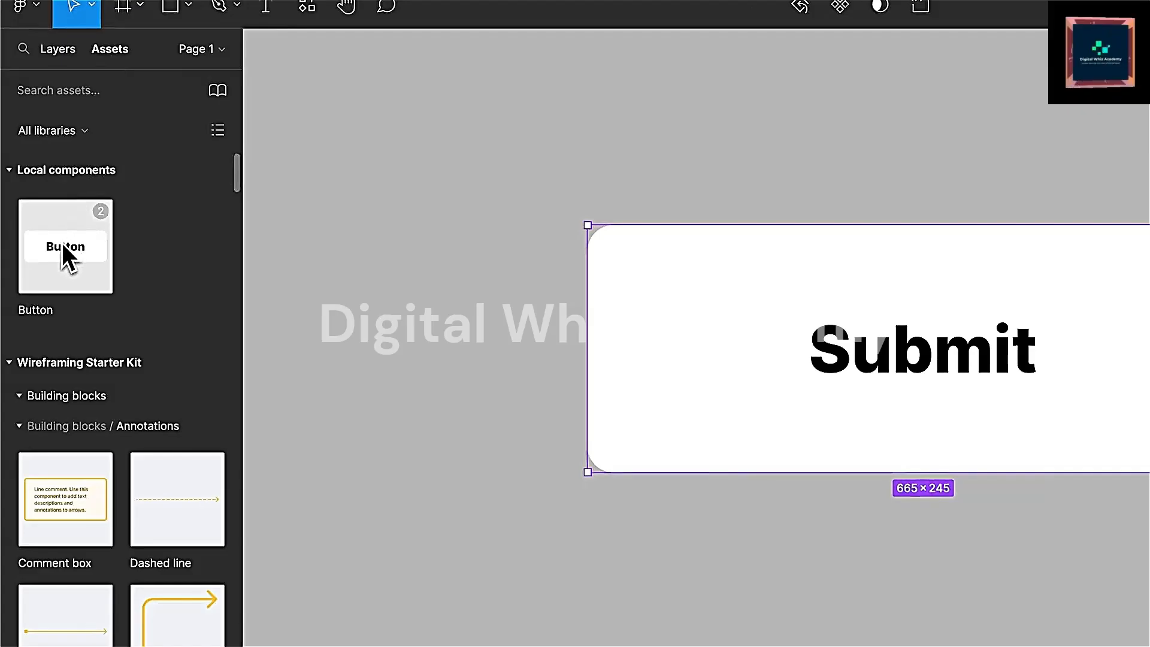
{"action": "left_click_drag", "start_coordinate": [64, 256], "coordinate": [591, 426]}
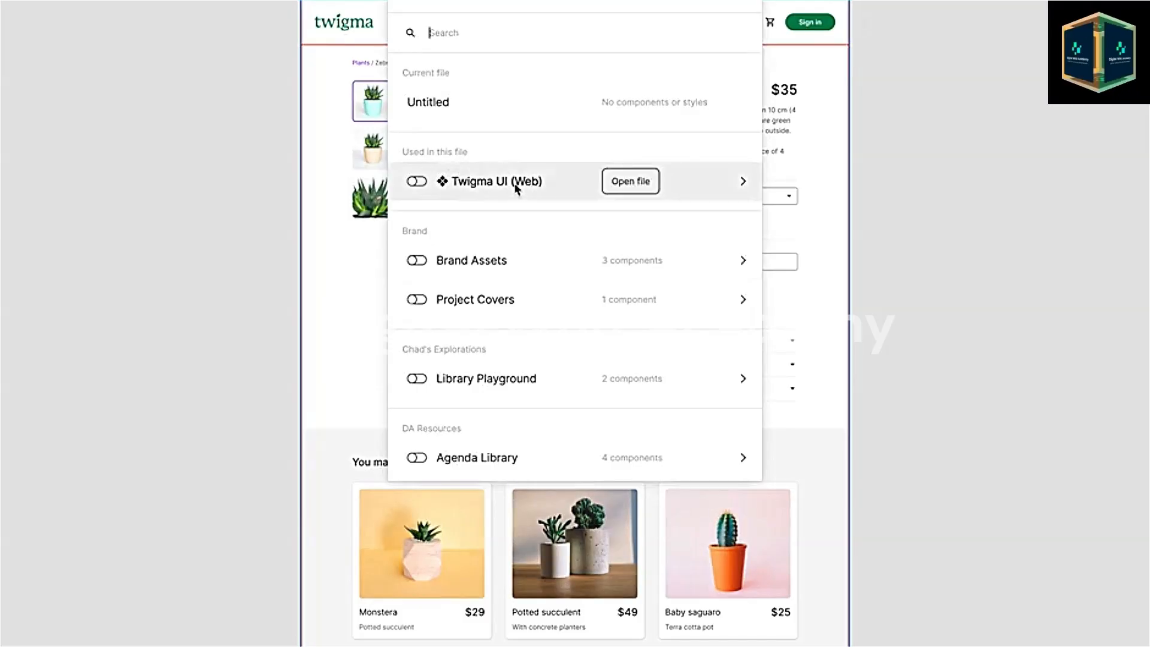
- Choose the Twigma UI (Web) library among the libraries used in this file
{"action": "left_click", "coordinate": [516, 187]}
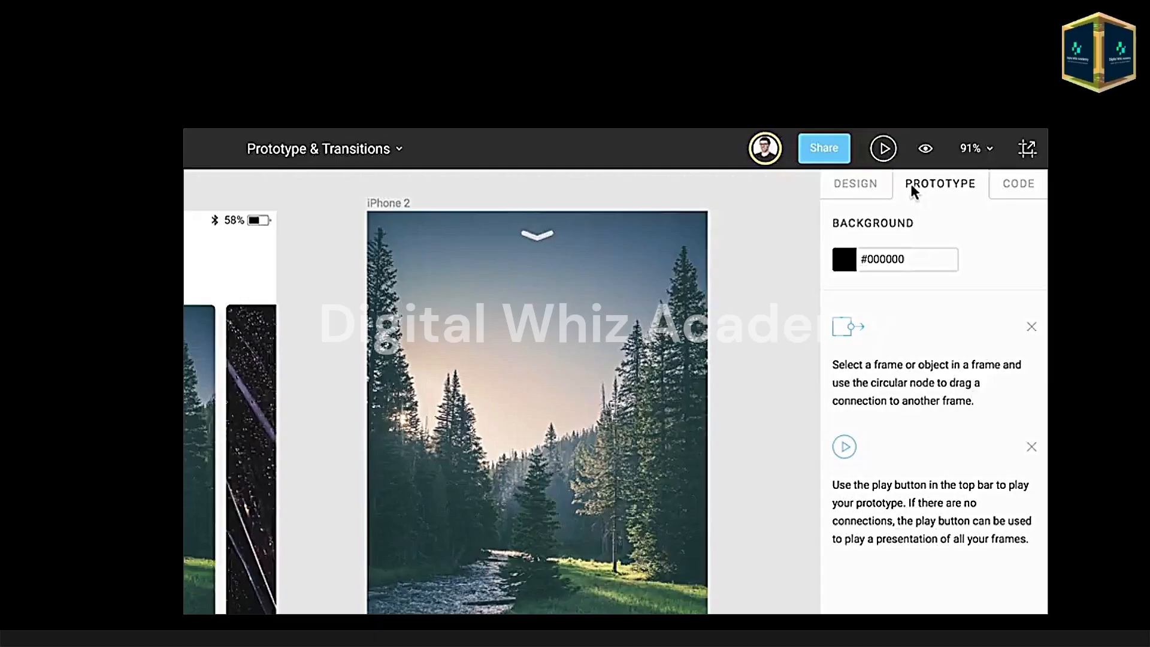